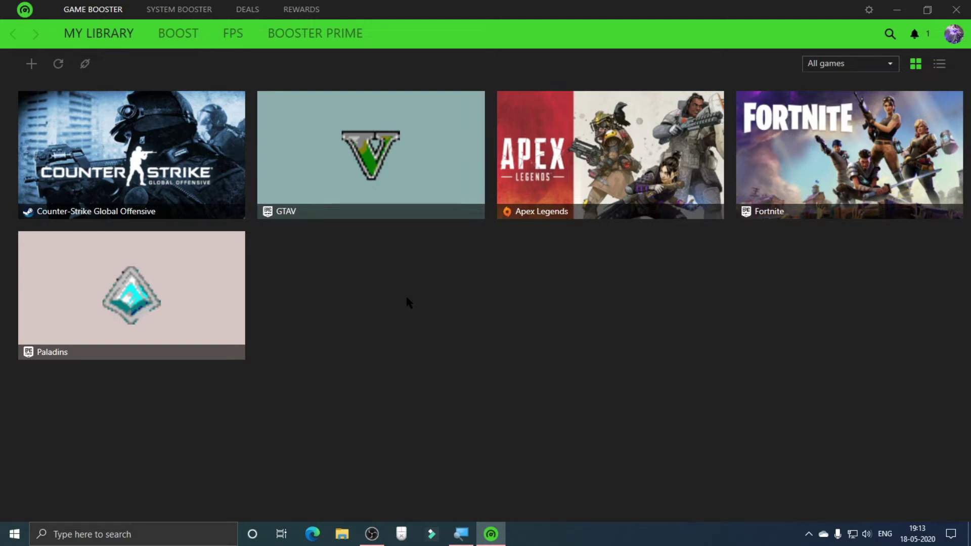
# Sync My Library with the installed game clients, keeping the five games including Apex Legends.
pyautogui.moveTo(556, 181)
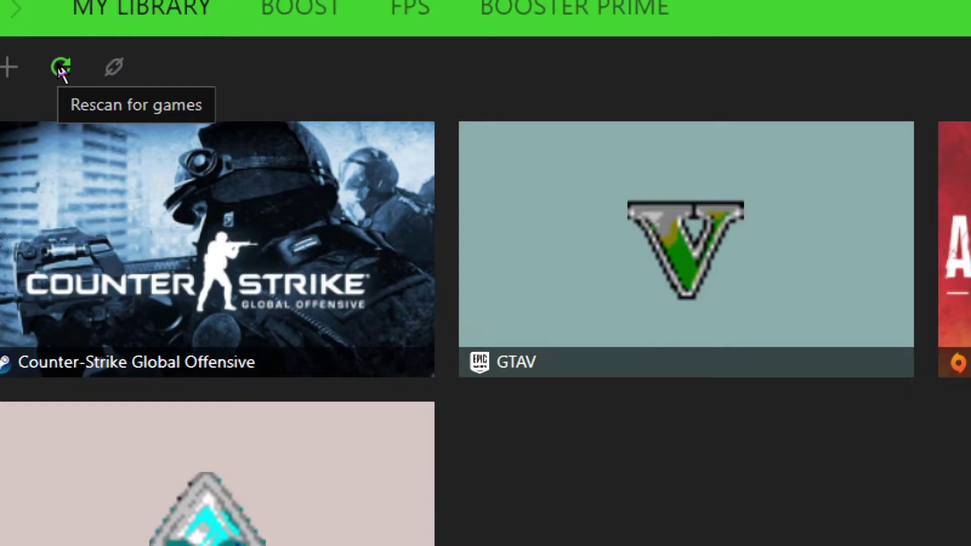
pyautogui.click(113, 70)
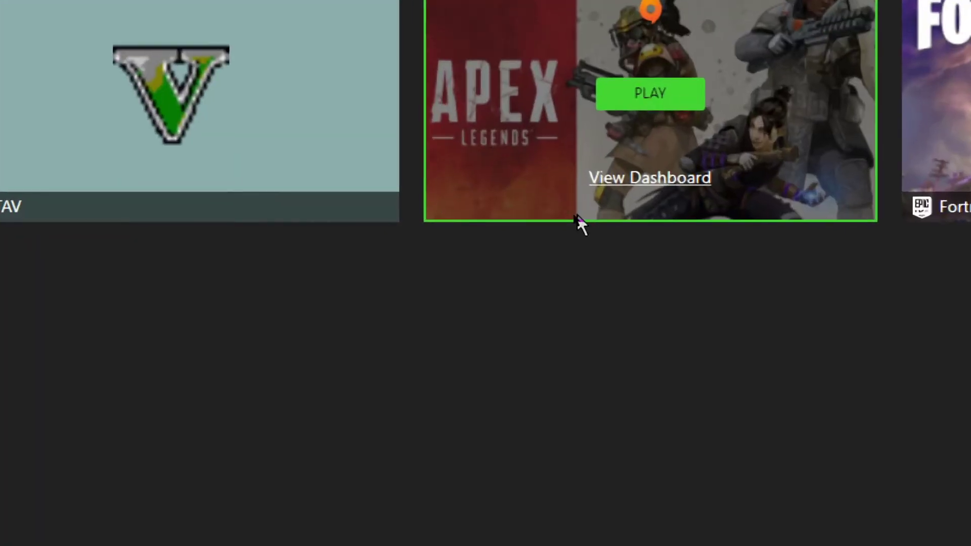
pyautogui.click(635, 178)
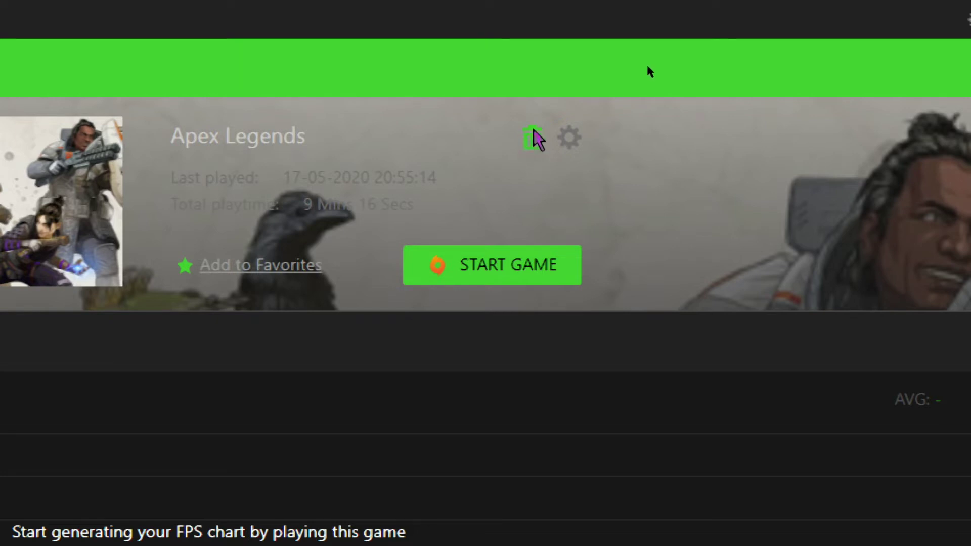
pyautogui.click(575, 142)
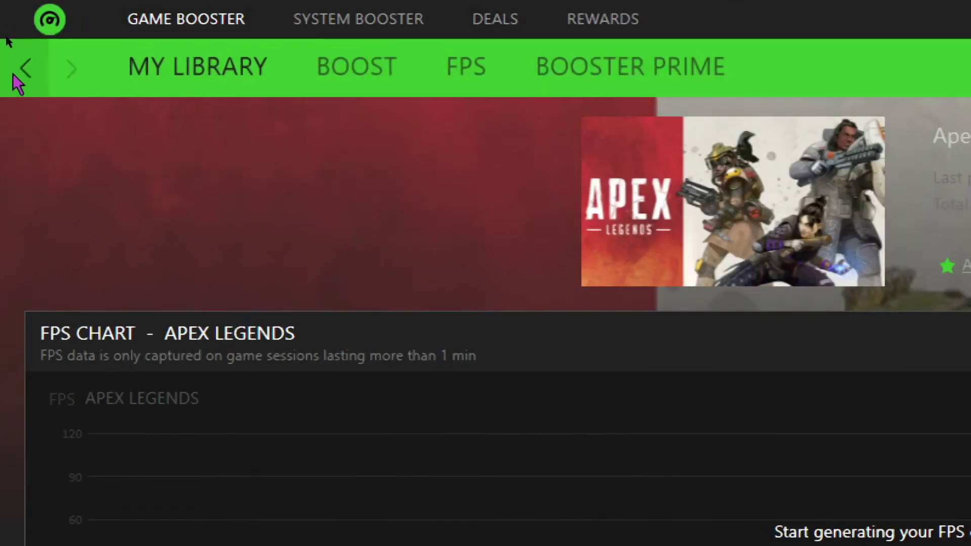
pyautogui.click(15, 71)
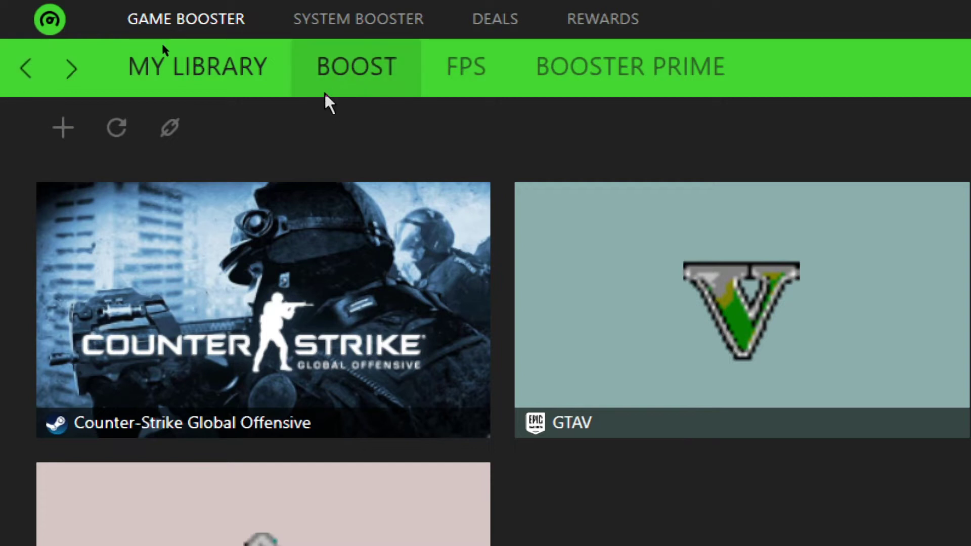
# Switch to the Boost page to show the Specials optimisation checklist with 25 items boosted.
pyautogui.click(352, 63)
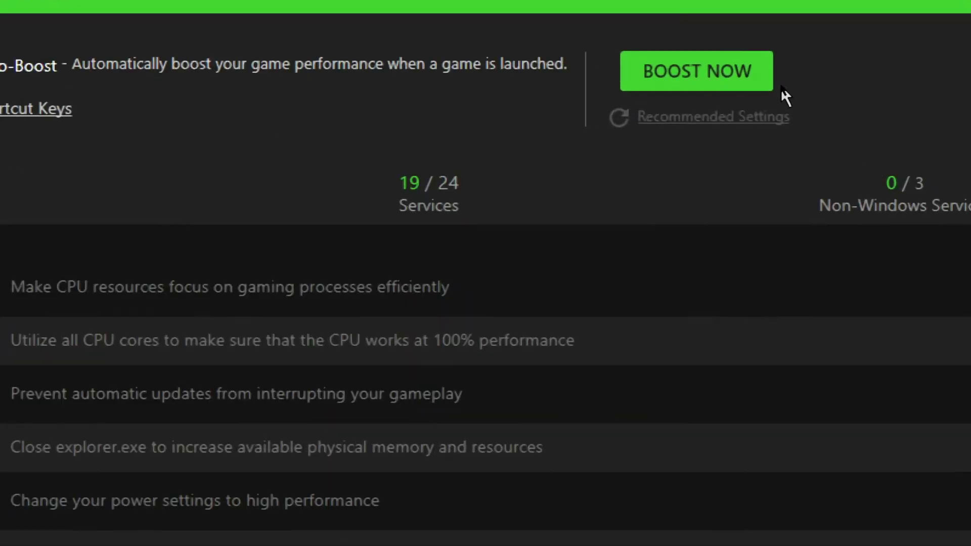
pyautogui.click(725, 78)
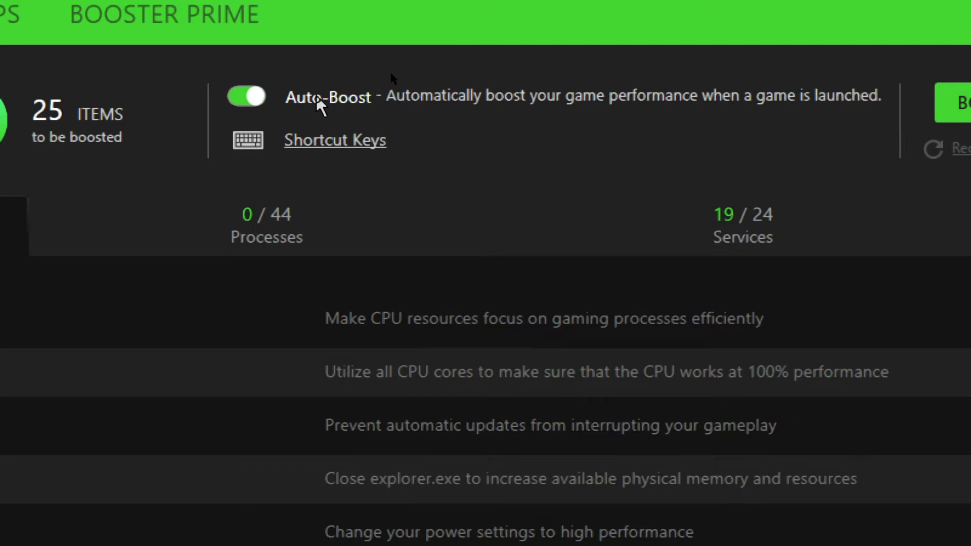
pyautogui.click(347, 141)
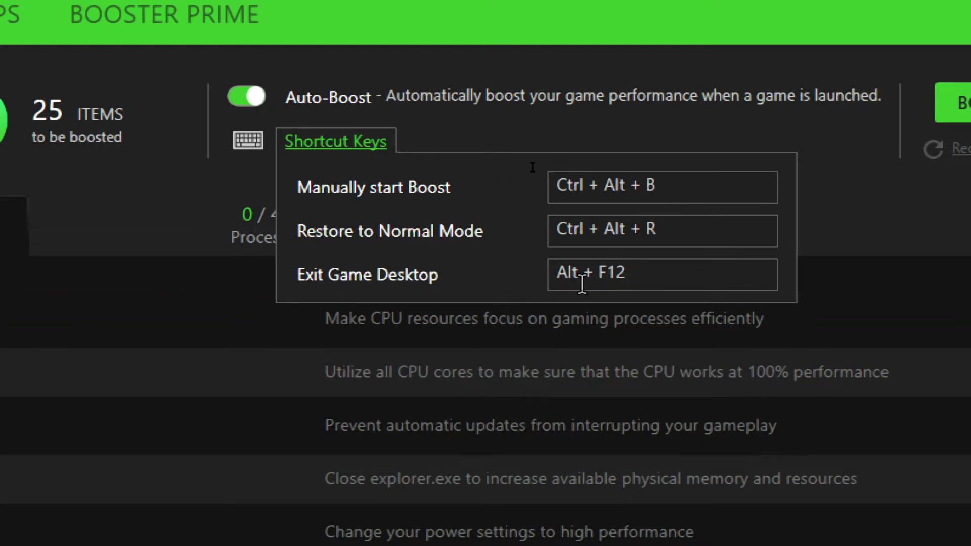
pyautogui.click(583, 283)
pyautogui.click(727, 194)
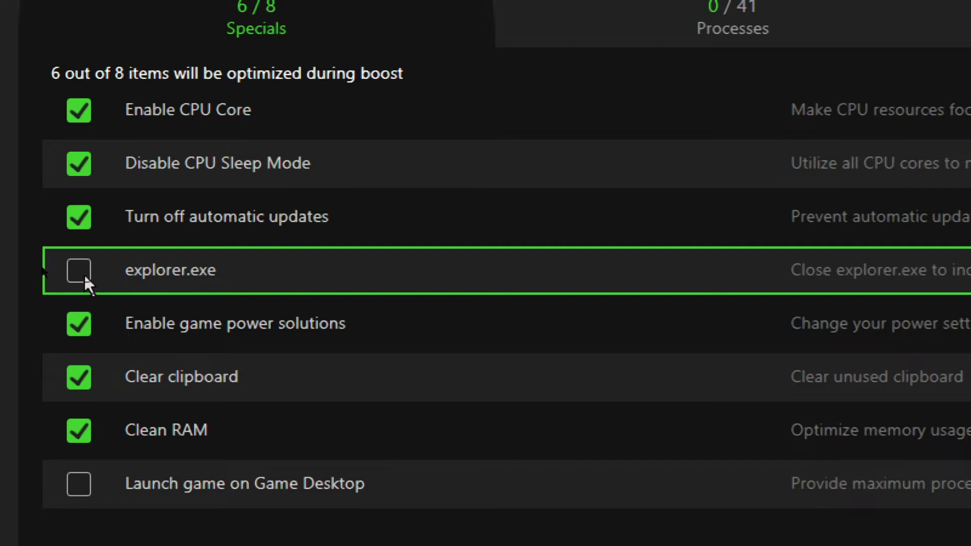
# Enable closing explorer.exe and Launch game on Game Desktop in Specials, confirming each.
pyautogui.click(78, 273)
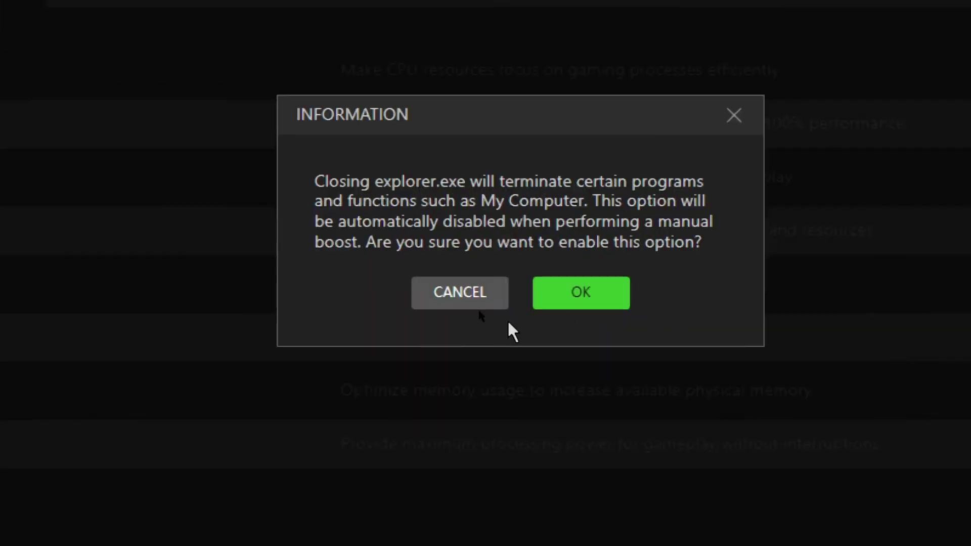
pyautogui.click(556, 298)
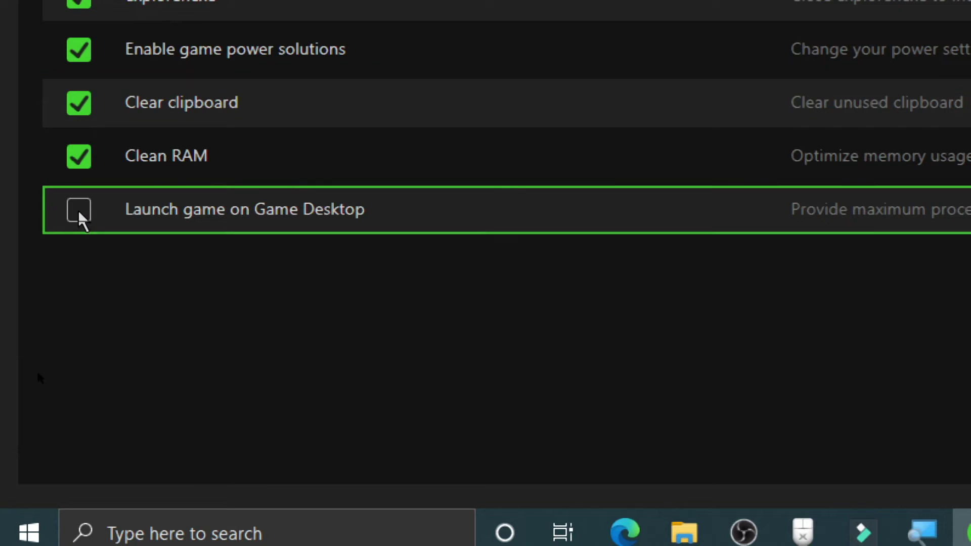
pyautogui.click(77, 209)
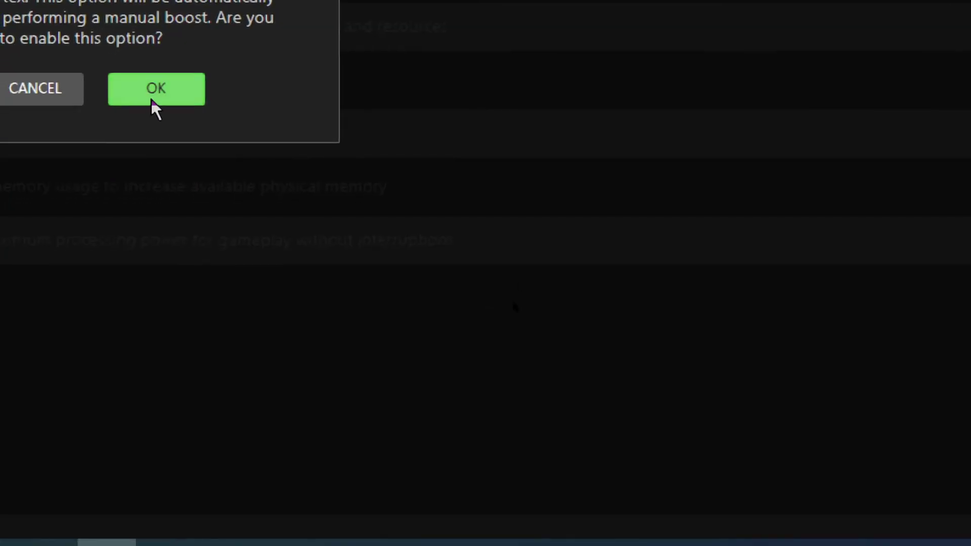
pyautogui.click(151, 100)
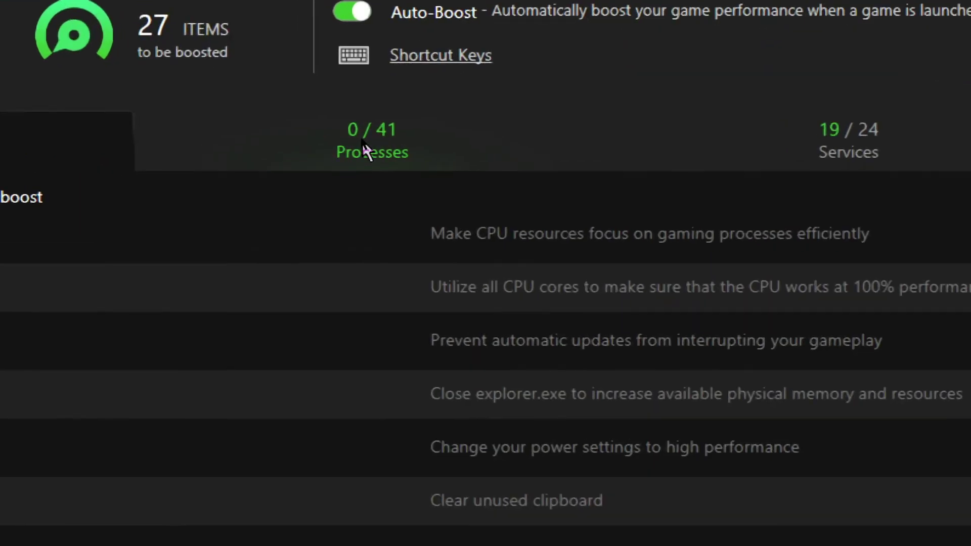
# Show the Processes list and include flux.exe, Magnify.exe and Microsoft.Photos.exe in the boost.
pyautogui.click(364, 143)
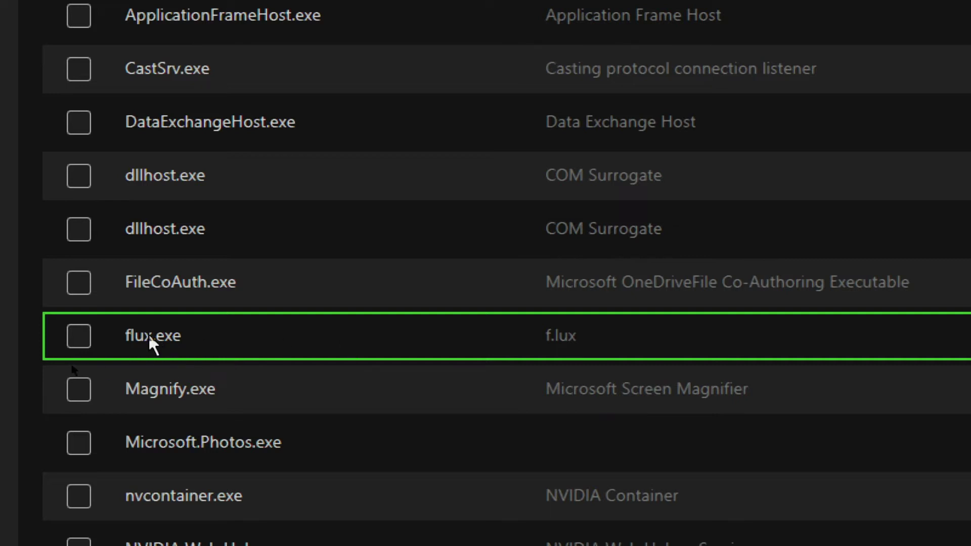
pyautogui.click(79, 338)
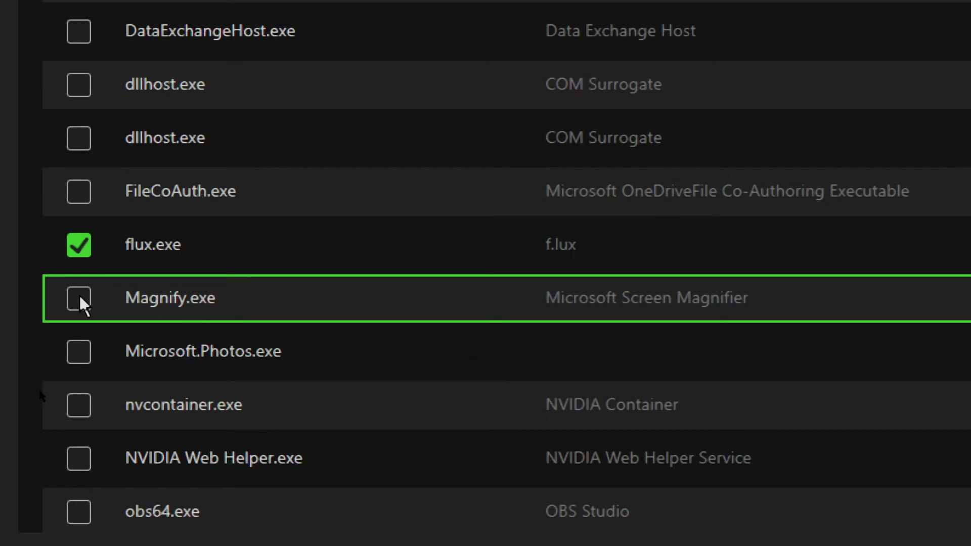
pyautogui.click(79, 299)
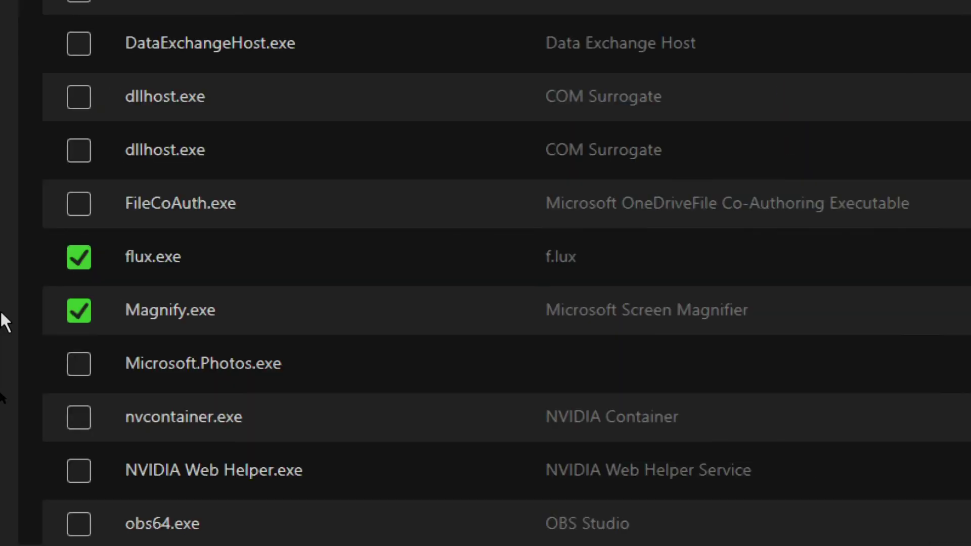
pyautogui.click(87, 370)
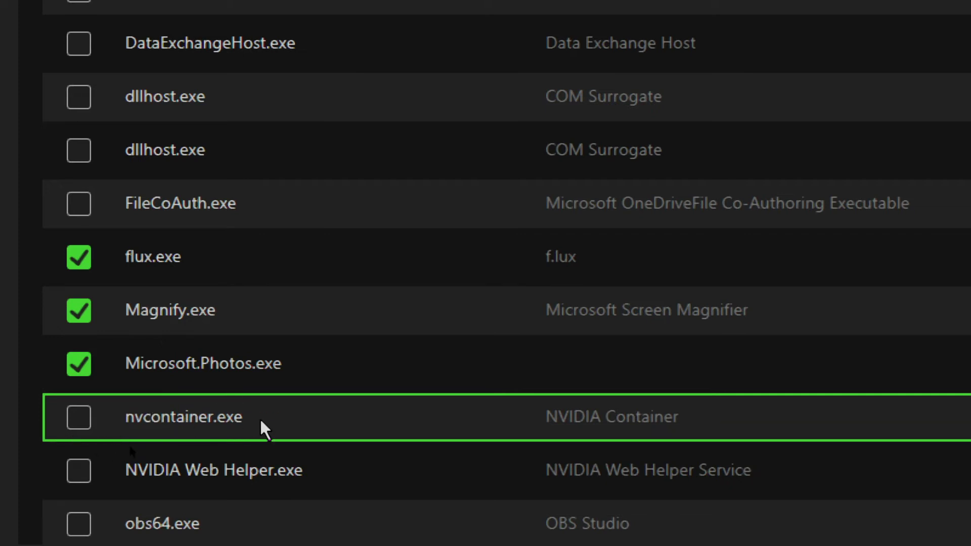
# Include SearchUI.exe, YourPhone.exe and YourPhoneServer.exe from further down the process list.
pyautogui.scroll(-3, 79, 365)
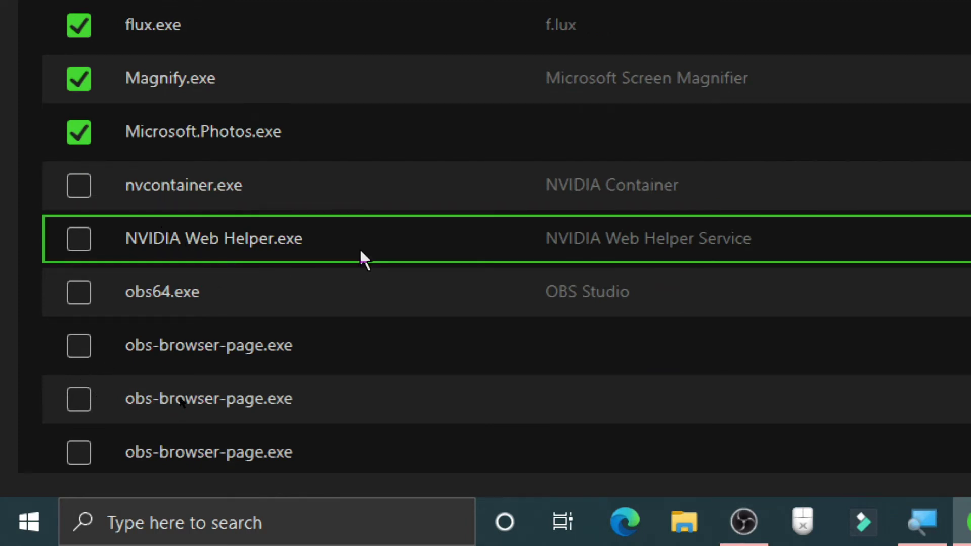
pyautogui.scroll(-2, 148, 135)
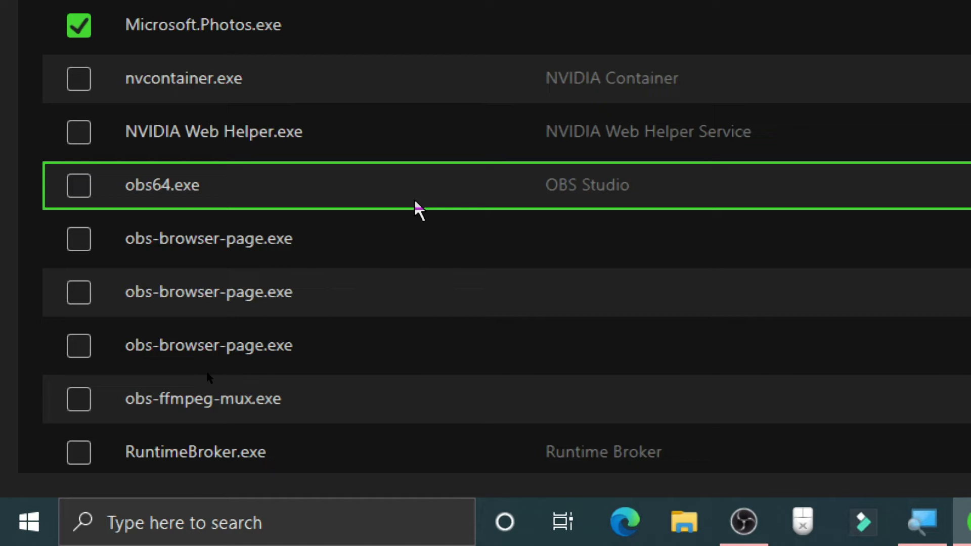
pyautogui.scroll(-5, 165, 211)
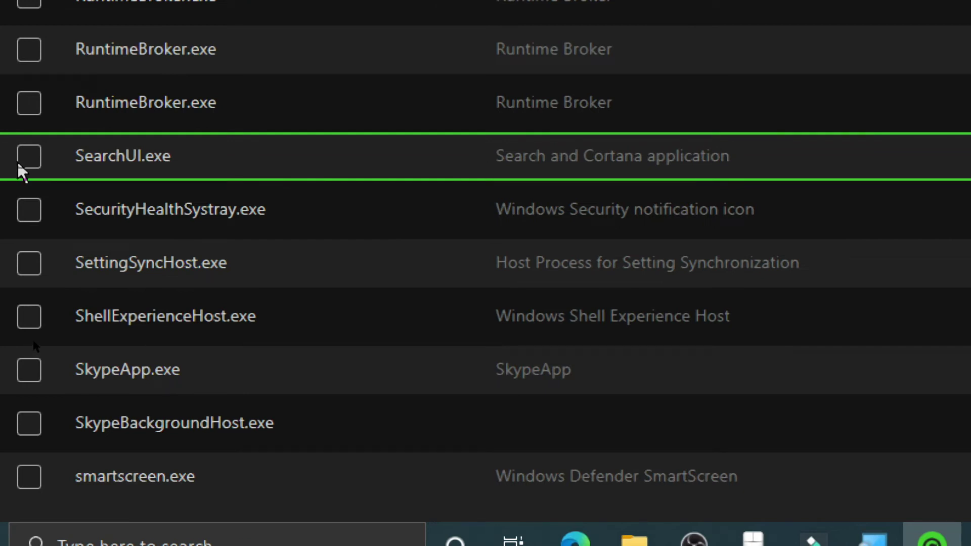
pyautogui.click(29, 158)
pyautogui.scroll(-1, 160, 243)
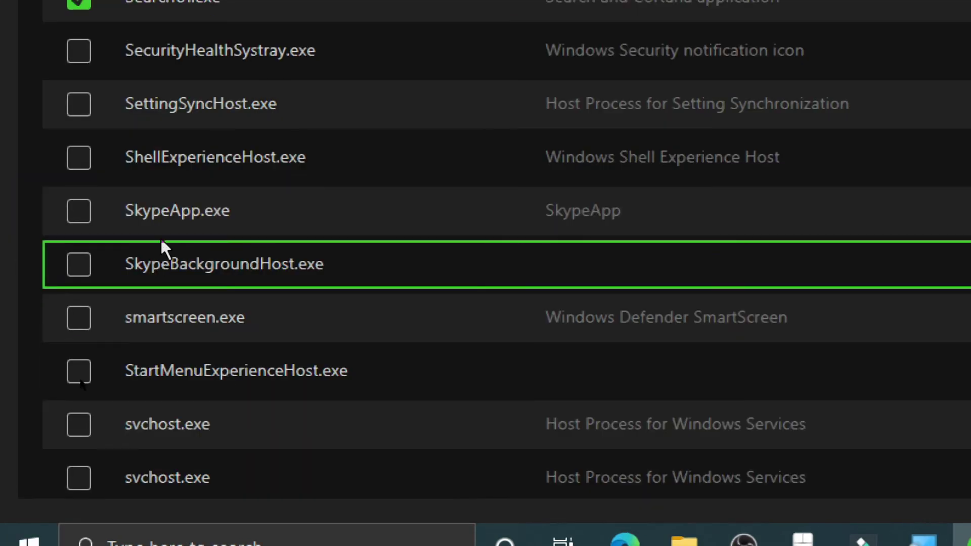
pyautogui.scroll(-3, 296, 327)
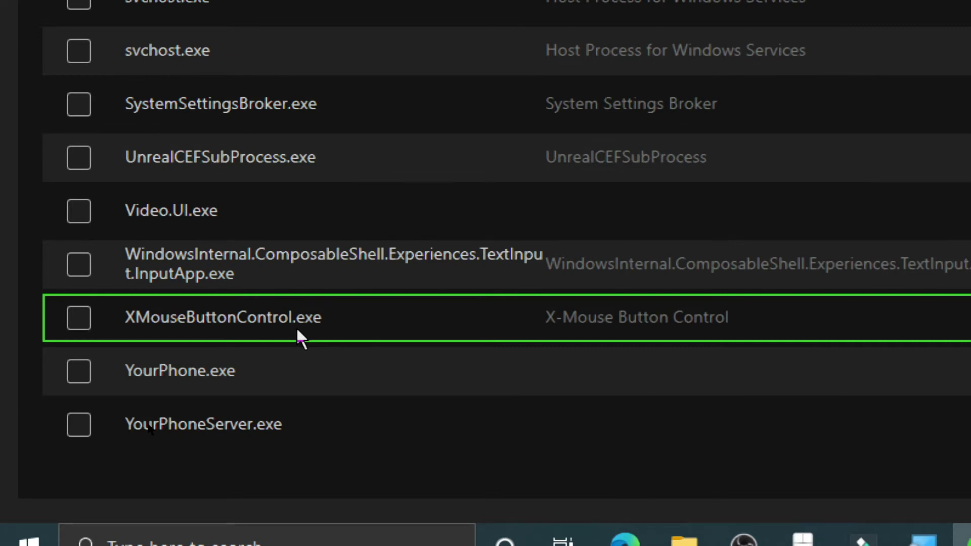
pyautogui.click(79, 373)
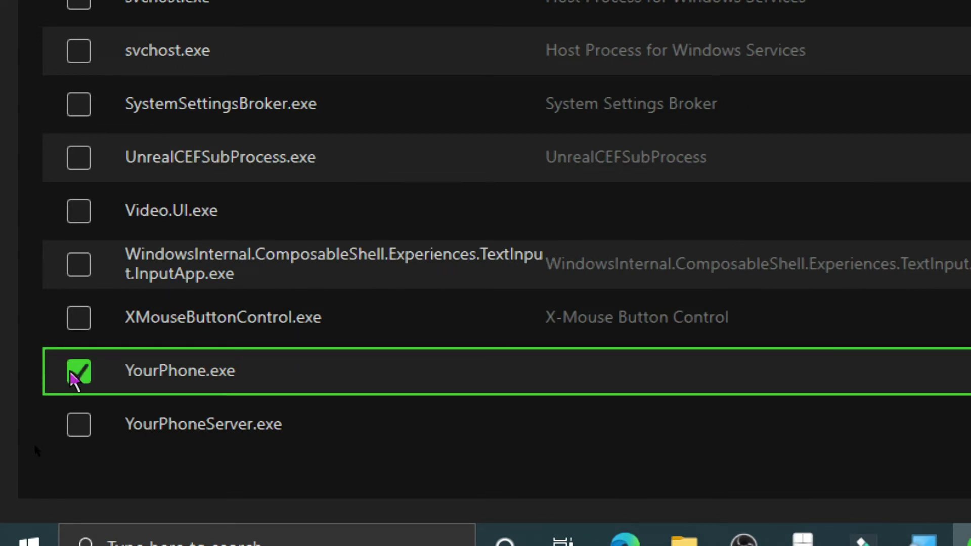
pyautogui.click(76, 430)
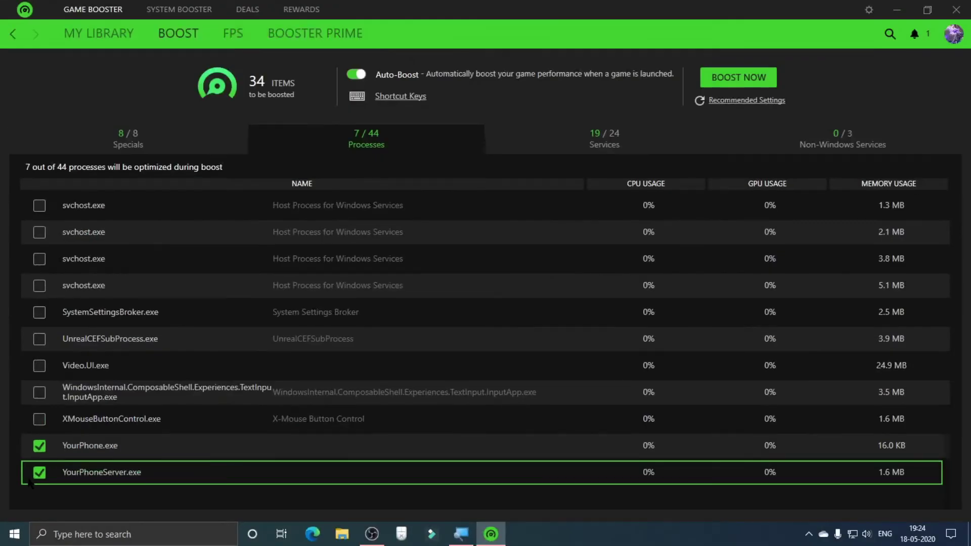
pyautogui.scroll(8, 29, 481)
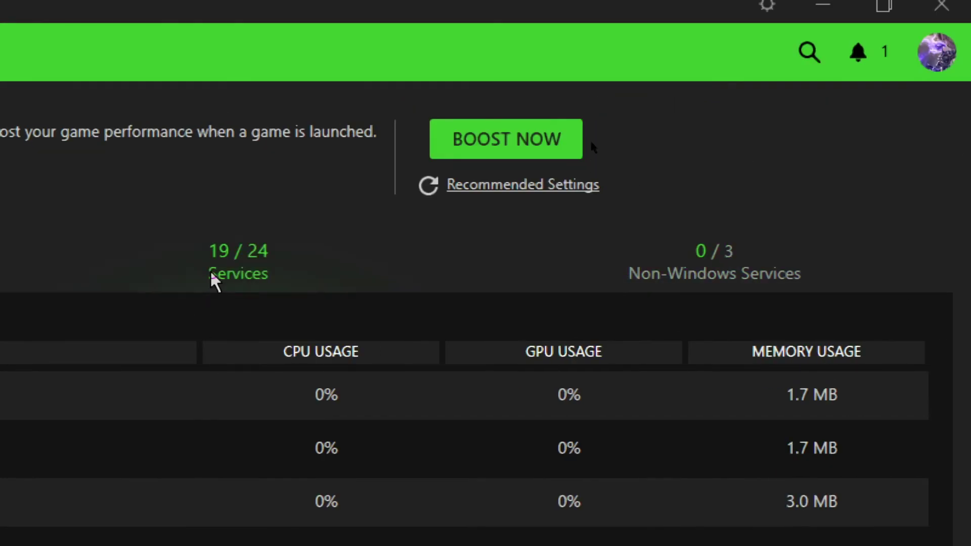
# Show the Services list, include hidserv, and review the 19 of 24 checked services.
pyautogui.click(218, 268)
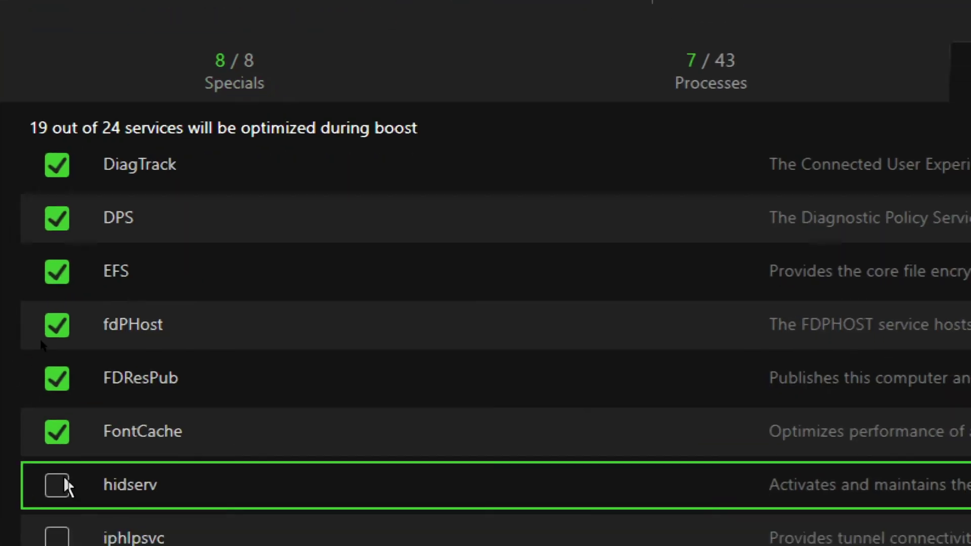
pyautogui.click(53, 493)
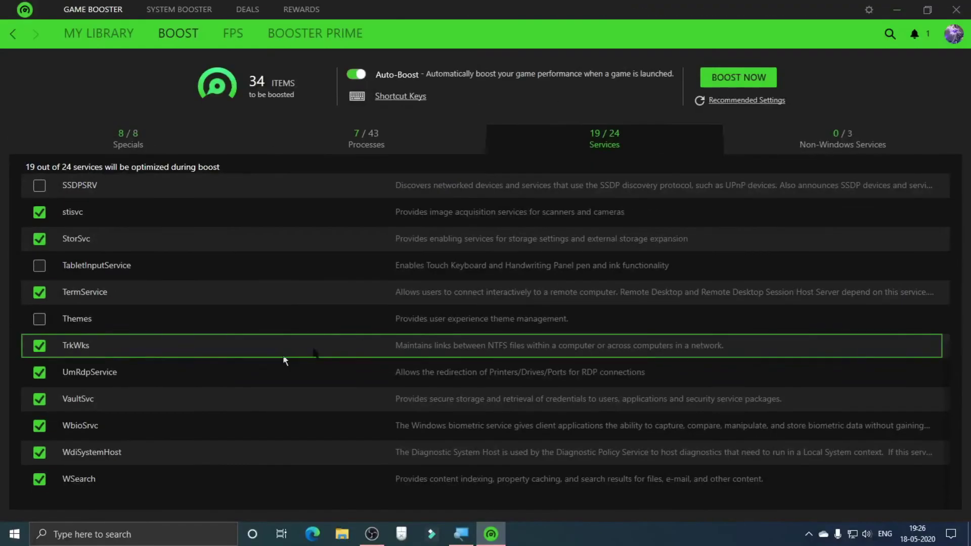
pyautogui.scroll(5, 362, 339)
pyautogui.scroll(-5, 362, 342)
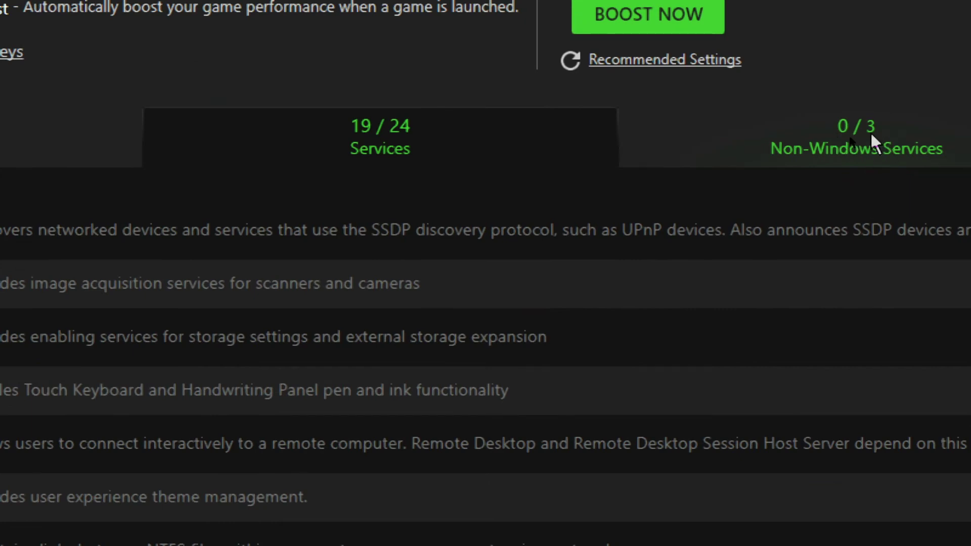
# Include TeamViewer among the Non-Windows Services boosted, then bring up the FPS settings page.
pyautogui.click(876, 147)
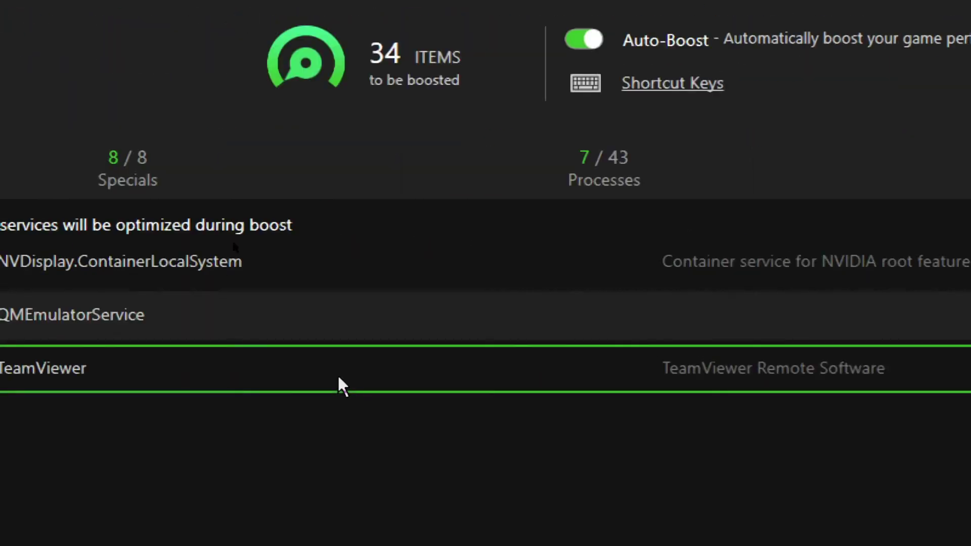
pyautogui.click(338, 374)
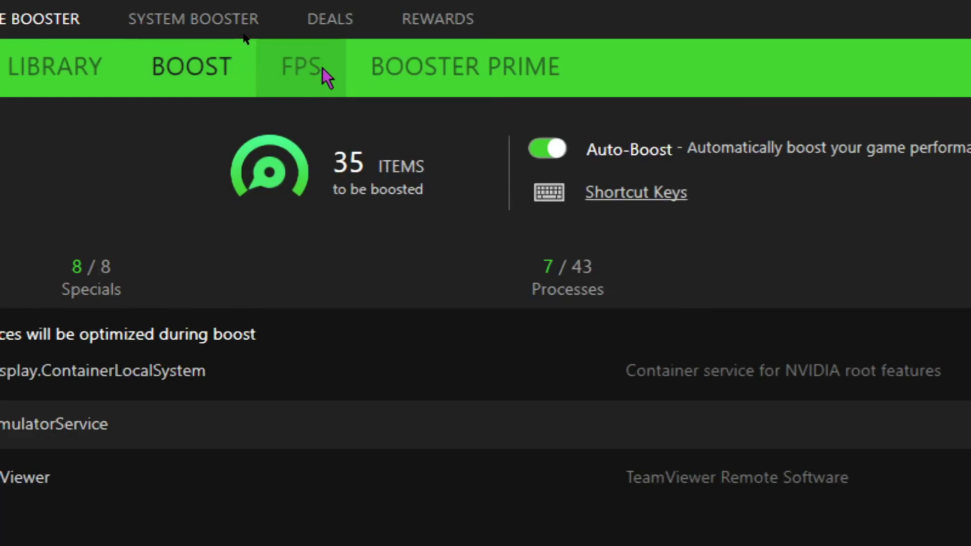
pyautogui.click(323, 68)
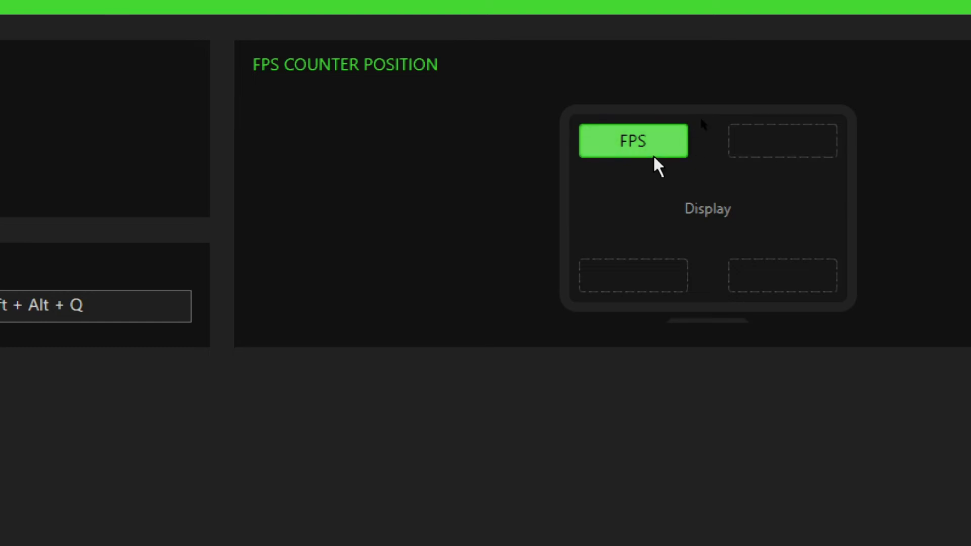
pyautogui.click(772, 145)
pyautogui.click(770, 283)
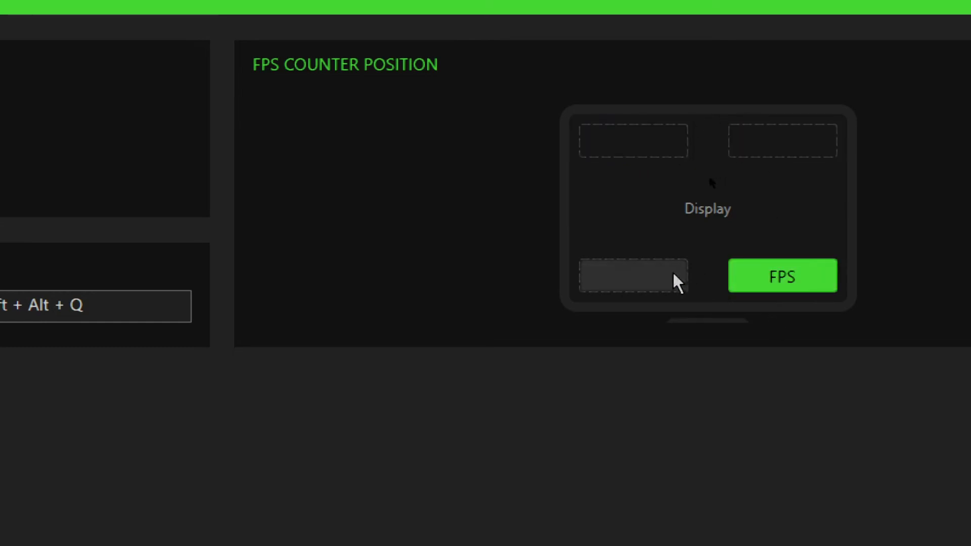
pyautogui.click(668, 270)
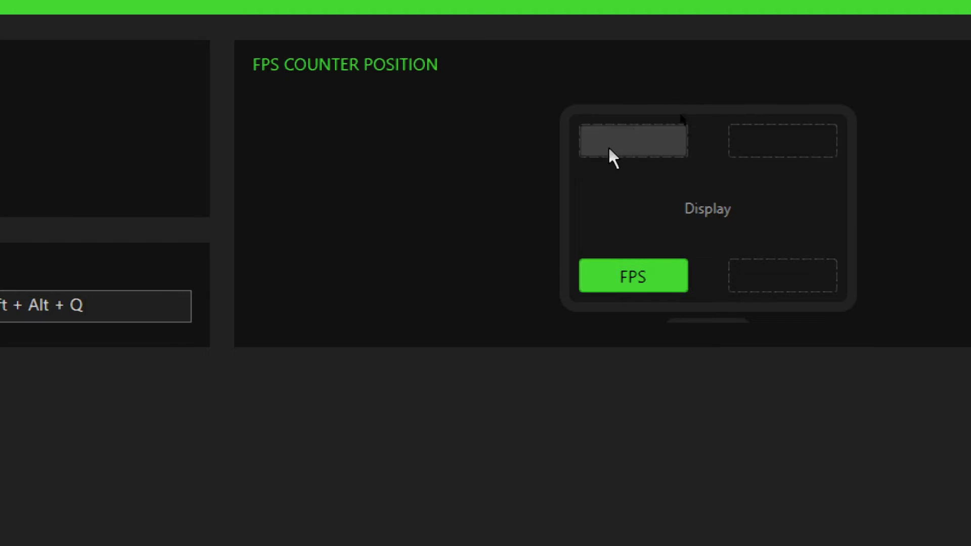
pyautogui.click(633, 141)
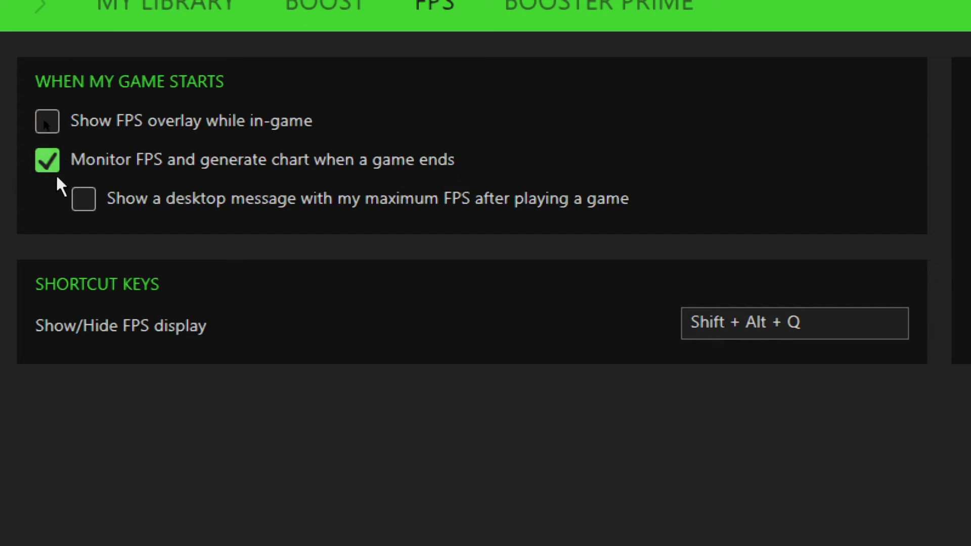
# Untick 'Monitor FPS and generate chart when a game ends' on the FPS page.
pyautogui.click(47, 161)
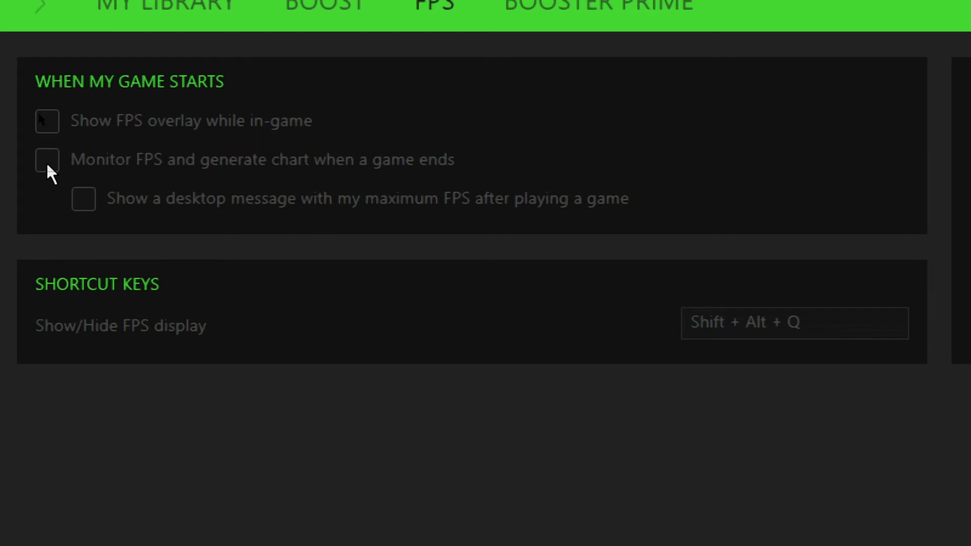